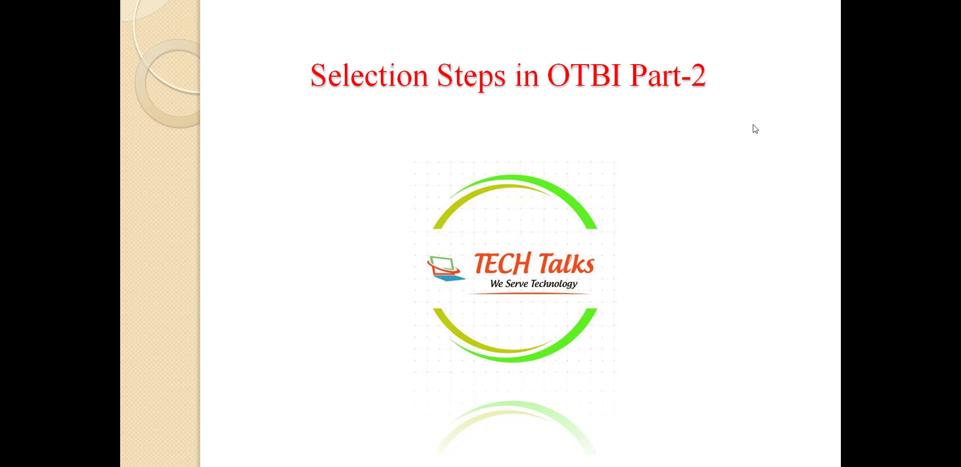
- Leave the PowerPoint title slide and bring up the Selection_Steps_Part_1 analysis in OTBI
key(alt+Tab)
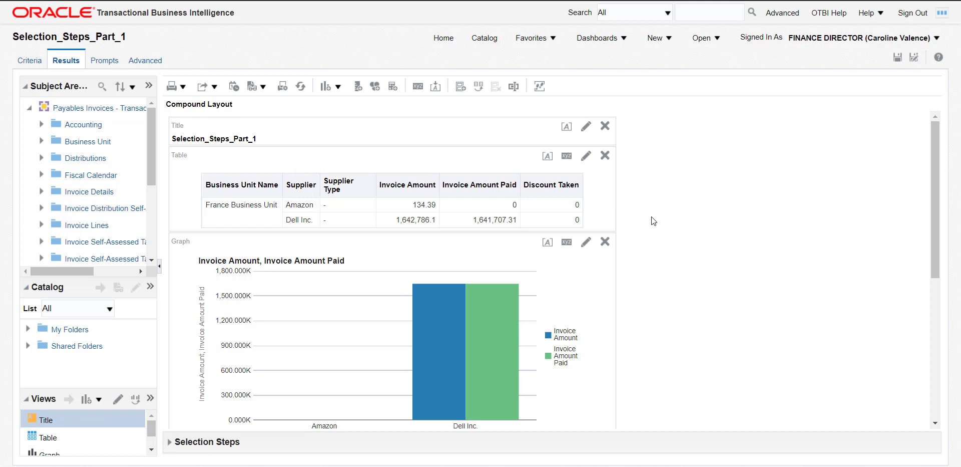
- In Notepad++ tab new 6, write the note '-- Add Groups or calculated items' followed by blank lines
key(alt+Tab)
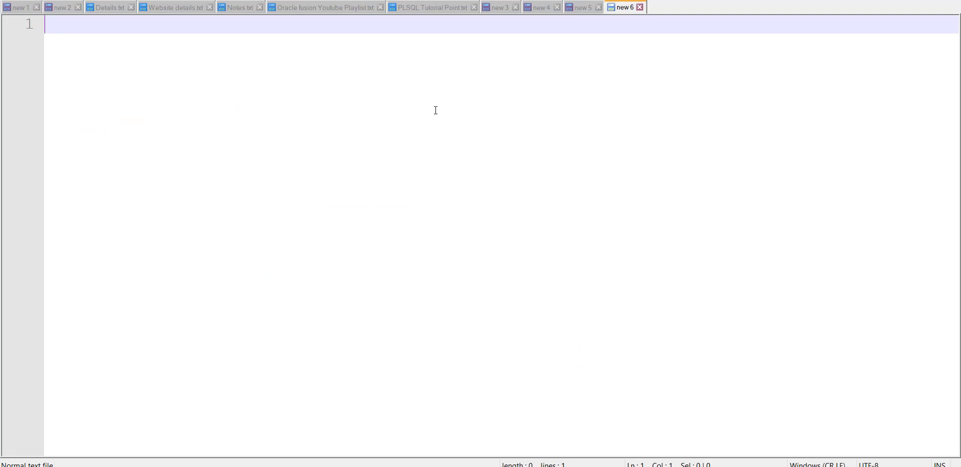
text(--)
text(Add Groups or calculated items)
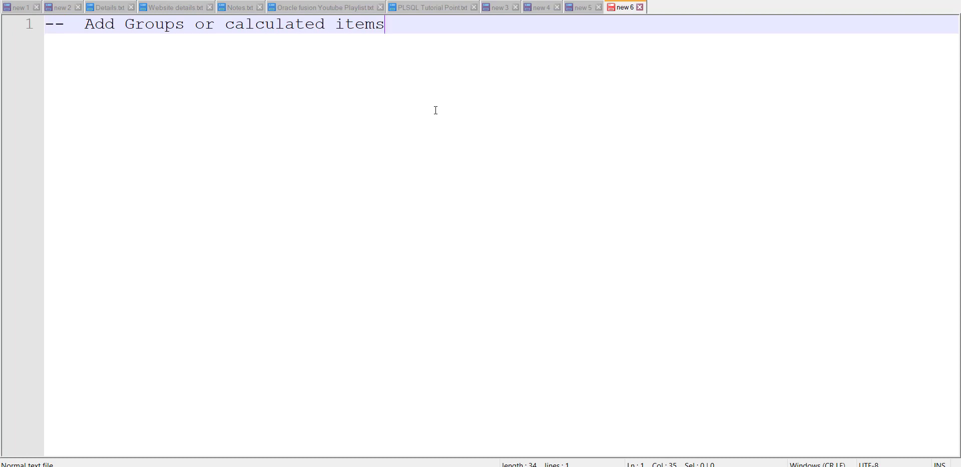
key(Return)
key(Return)
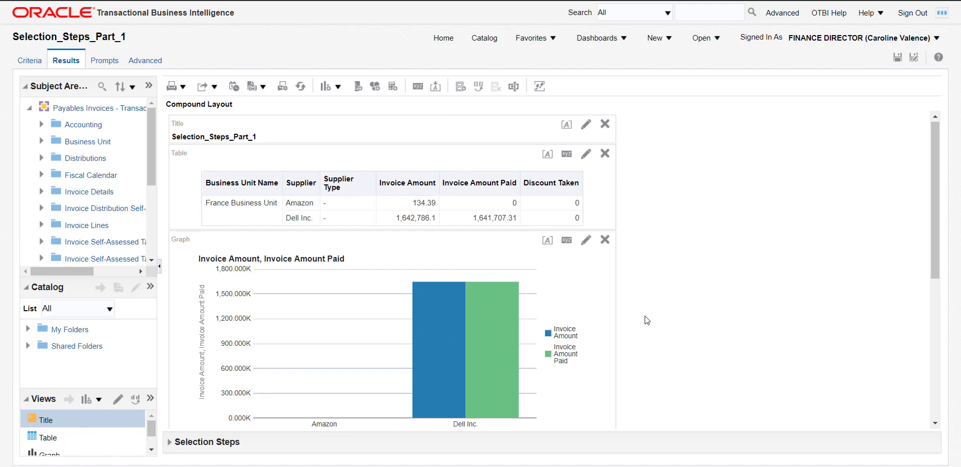
- Show Selection Steps, delete the Supplier step 'Keep only Amazon; Dell Inc.', and enlarge the pane
scroll(645, 319, down, 5)
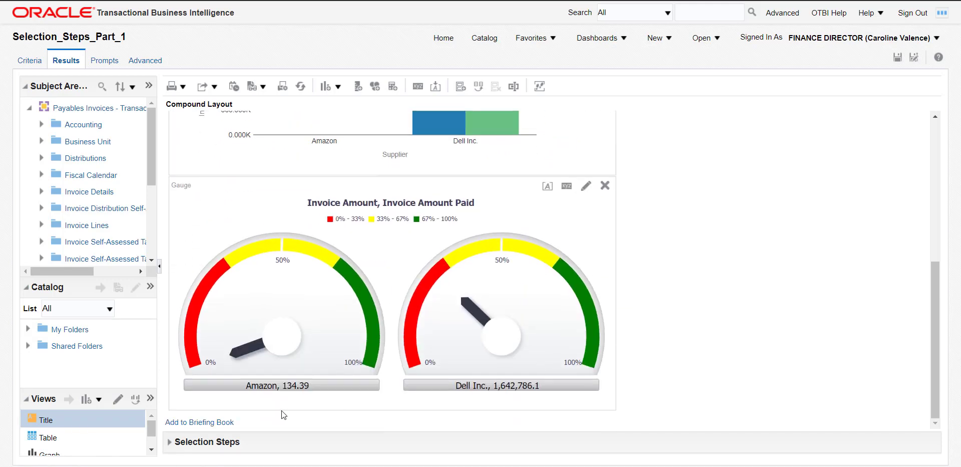
click(541, 87)
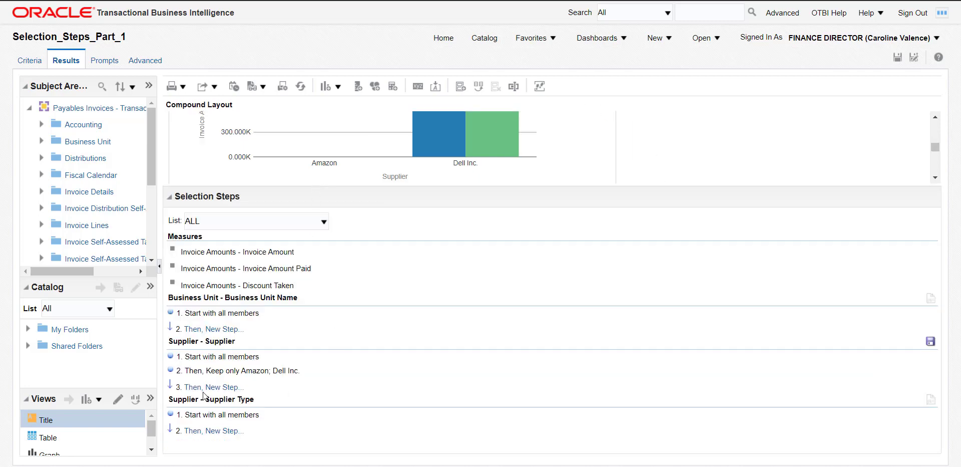
mouse_move(185, 377)
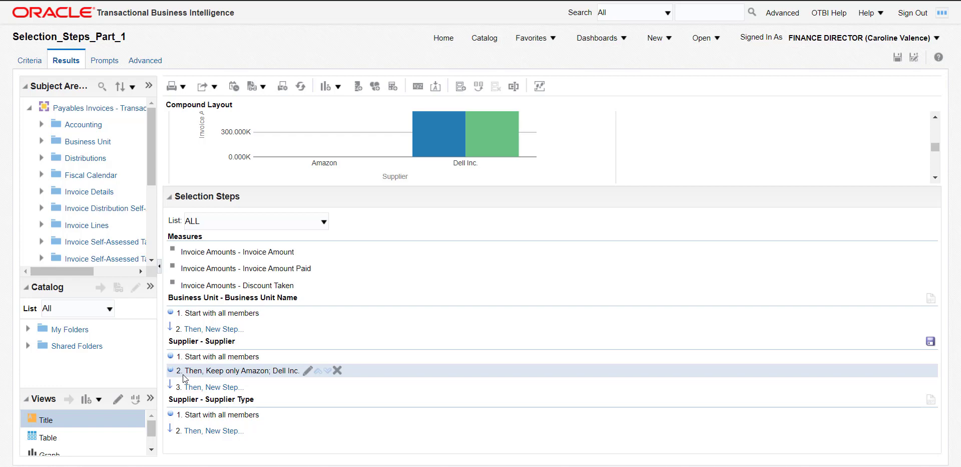
click(337, 370)
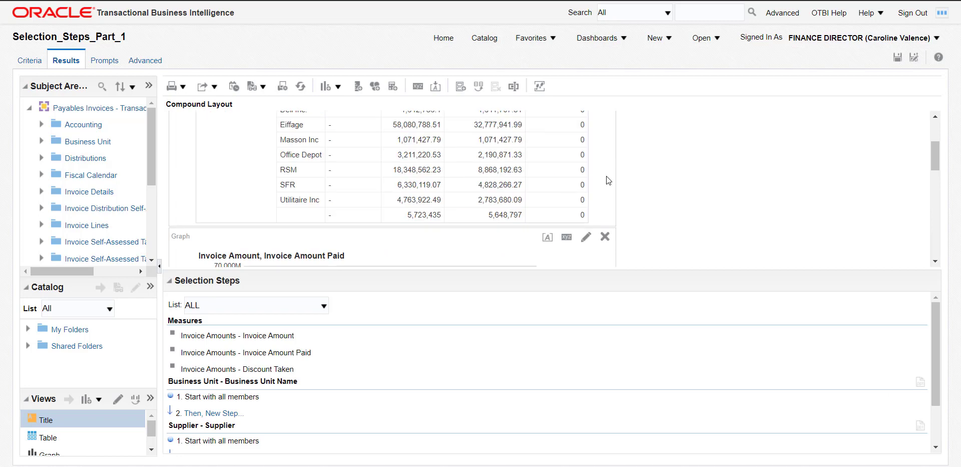
scroll(608, 186, down, 5)
scroll(608, 186, up, 2)
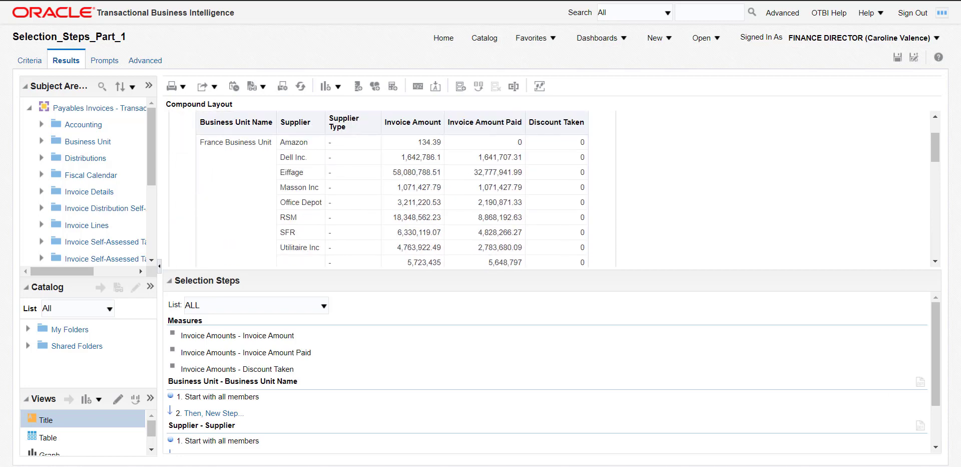
drag(458, 272, 374, 238)
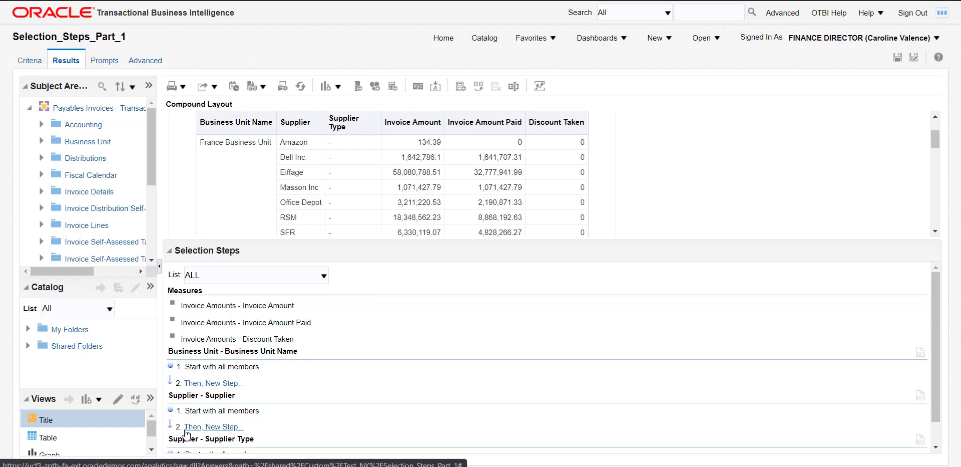
- Create a new Supplier group of Amazon and Dell Inc. labelled Amazon+Dell as step 2
click(227, 429)
mouse_move(260, 445)
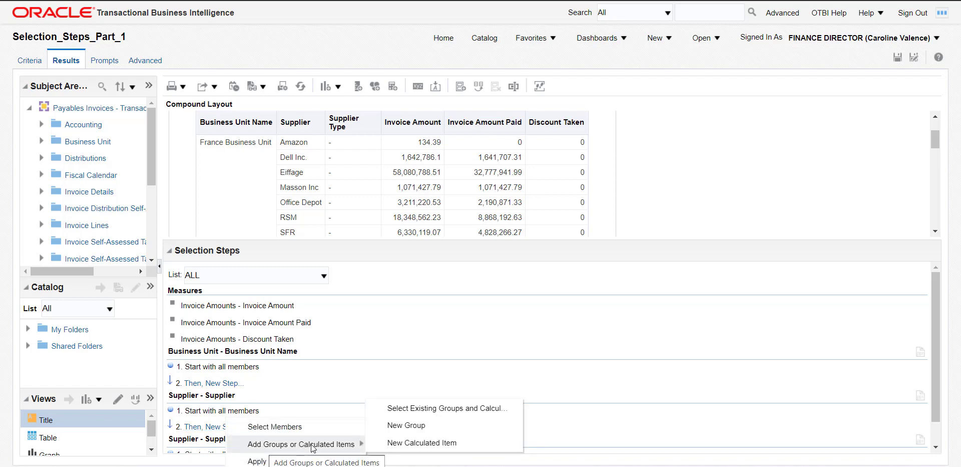
click(407, 425)
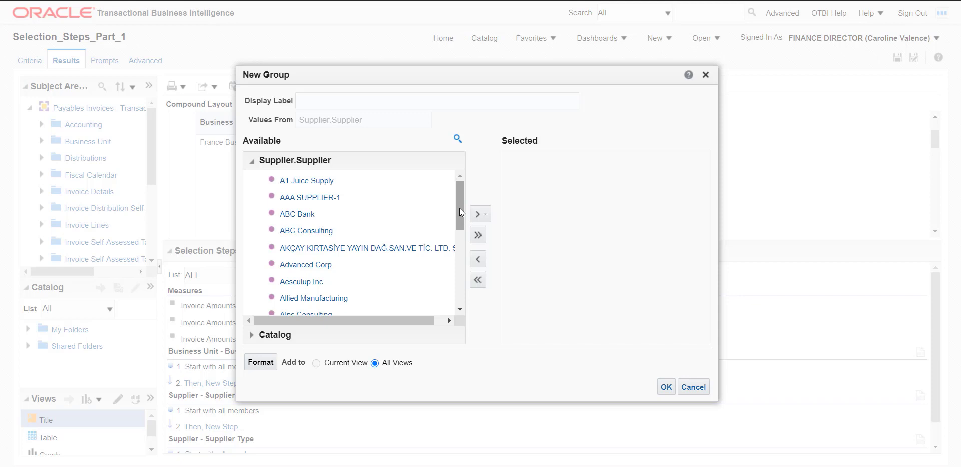
drag(460, 215, 453, 284)
click(293, 249)
double_click(293, 248)
click(286, 301)
double_click(297, 267)
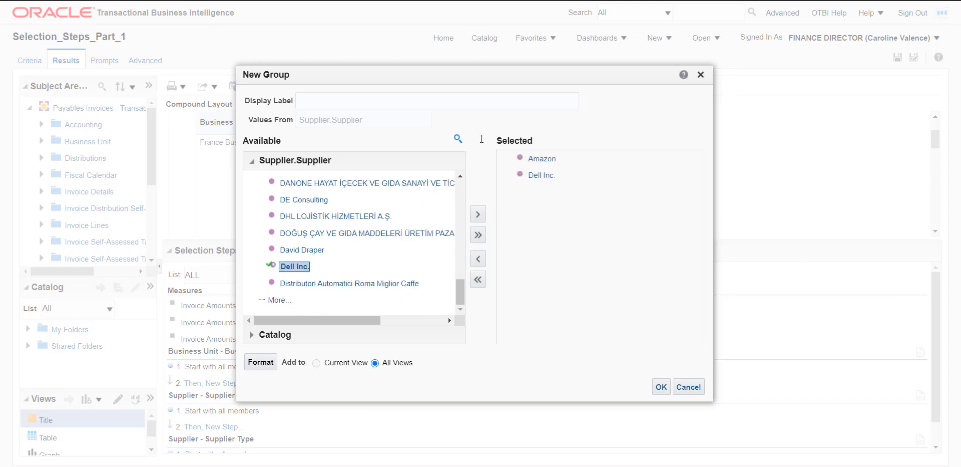
click(446, 102)
text(Amazon+Dell)
click(661, 387)
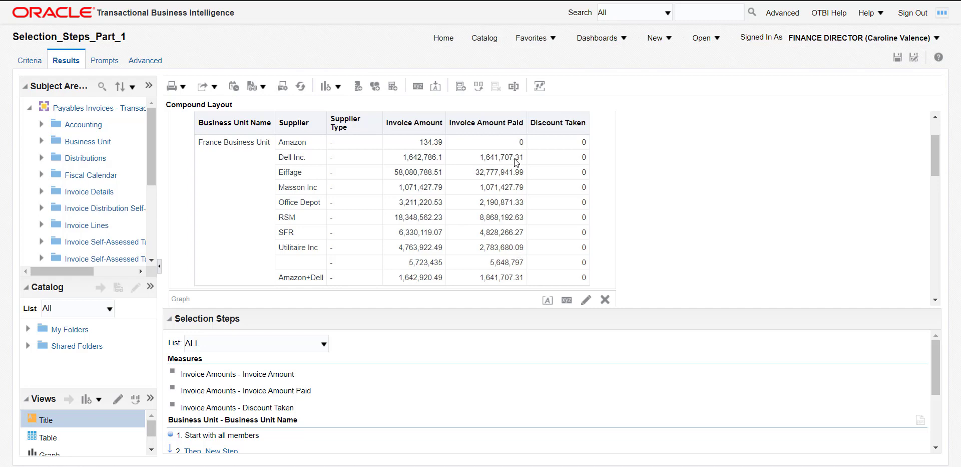
- Review the Amazon+Dell row (1,642,920.49 invoiced, 1,641,707.31 paid) and enlarge the Selection Steps area
click(516, 280)
click(285, 281)
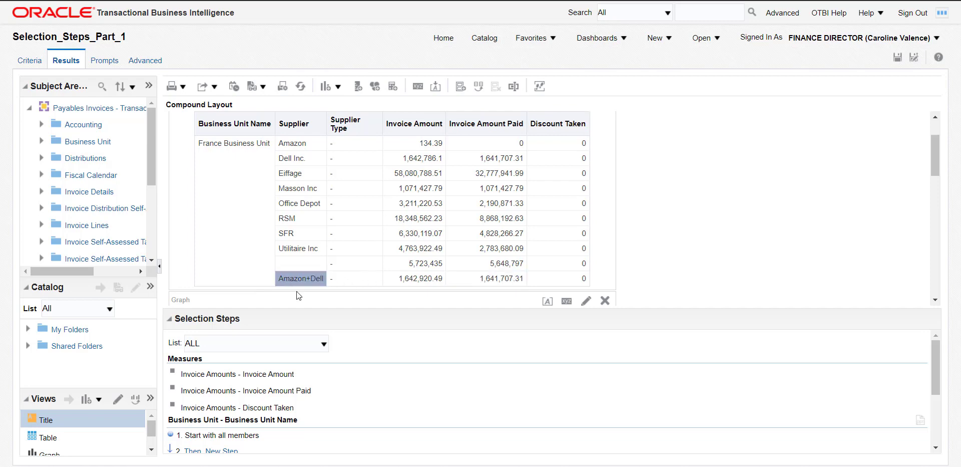
drag(313, 312, 318, 230)
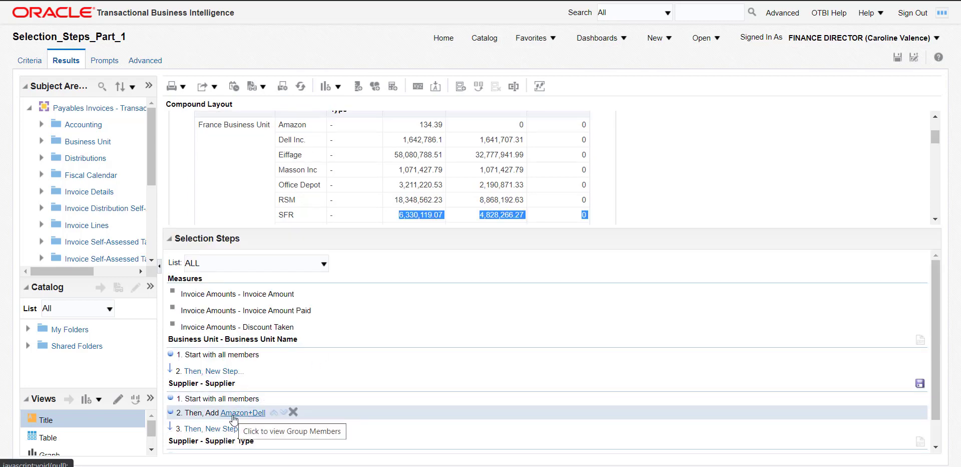
- Edit the Amazon+Dell group so its cells get a pale green background
click(233, 417)
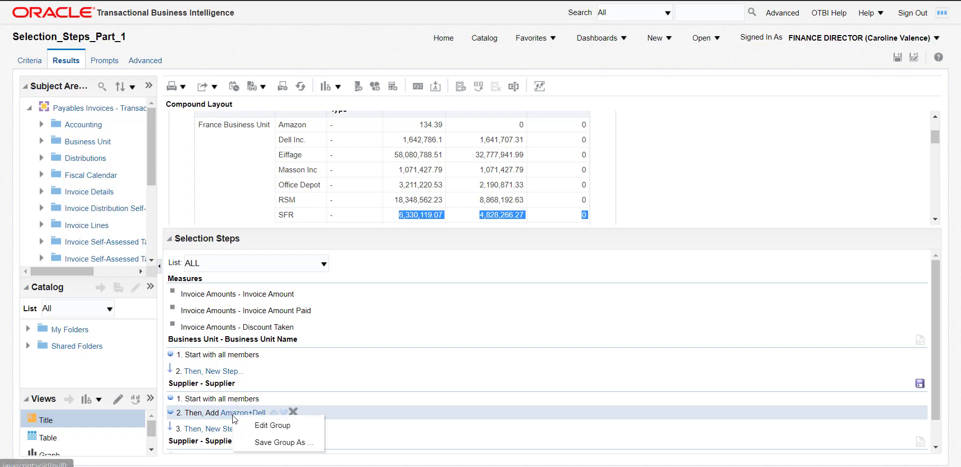
click(268, 427)
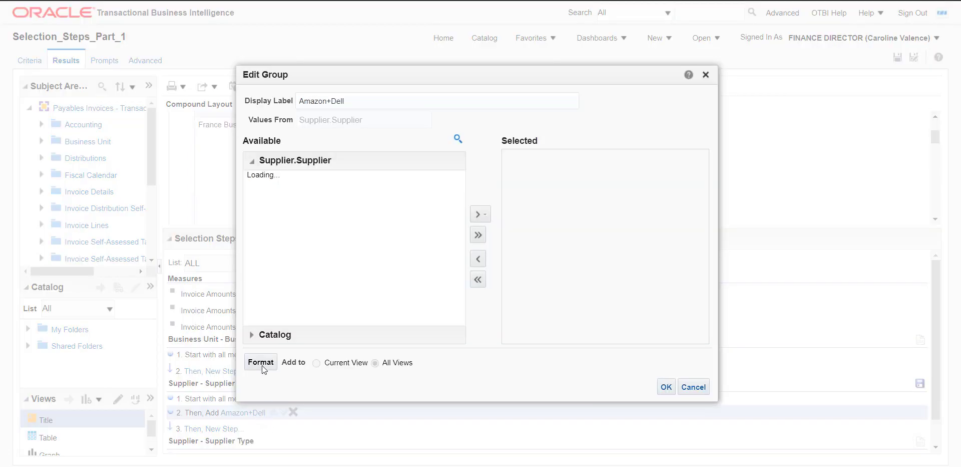
click(264, 365)
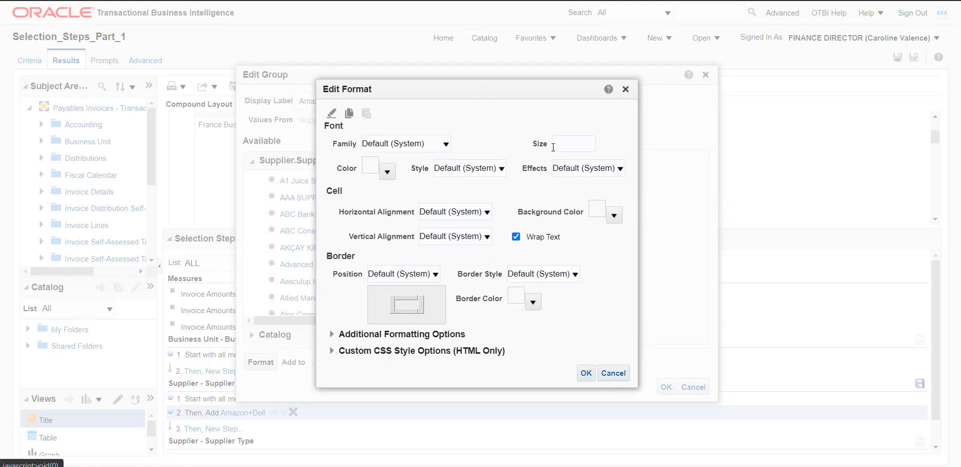
click(620, 216)
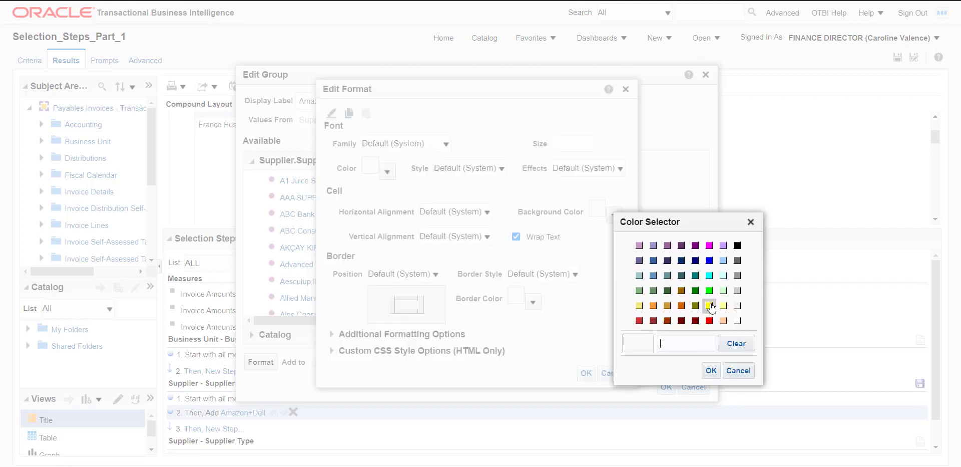
click(724, 290)
click(711, 370)
click(605, 375)
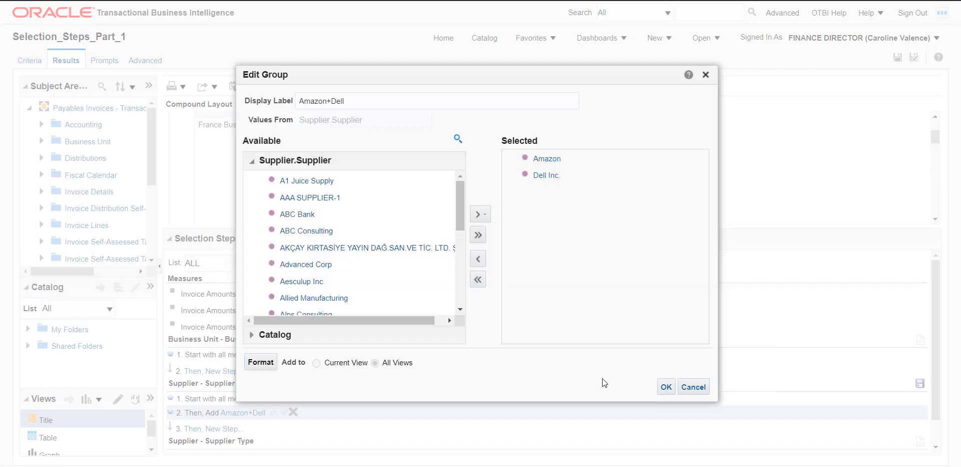
click(666, 387)
drag(562, 229, 561, 283)
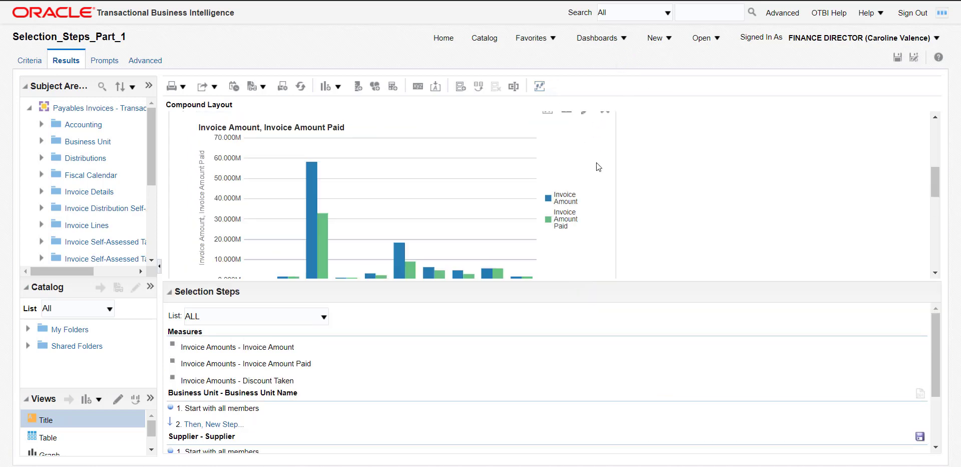
click(539, 86)
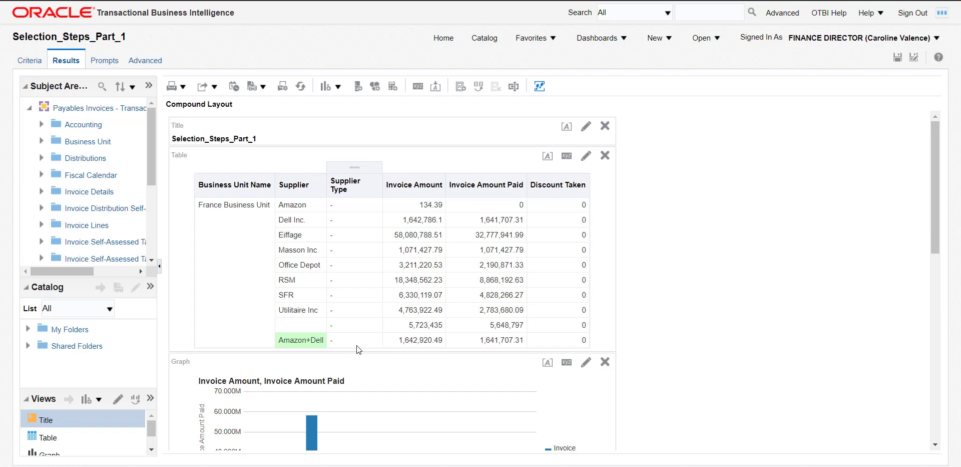
click(540, 86)
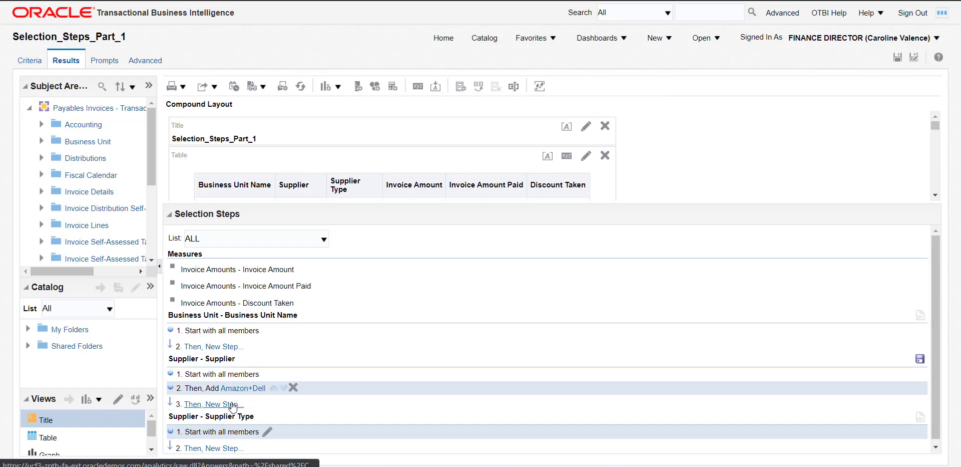
- Start Supplier step 3 as a new calculated item, backing out of the existing-items picker
click(232, 404)
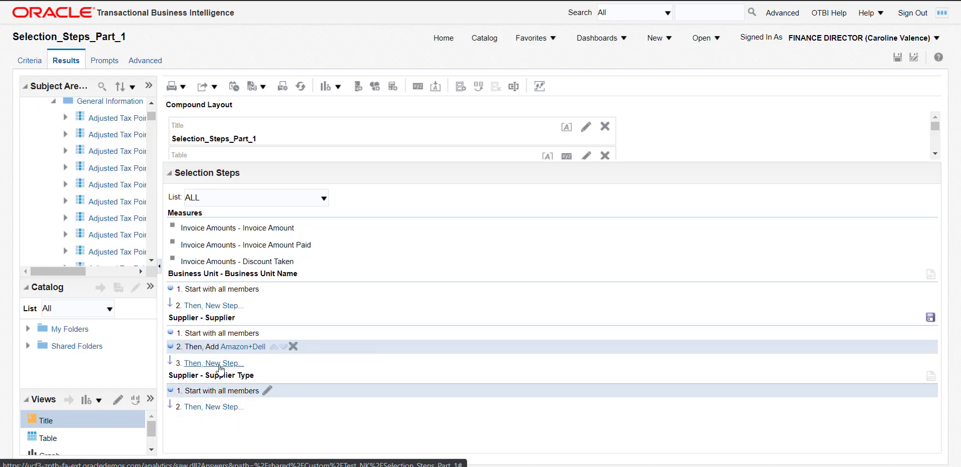
click(223, 363)
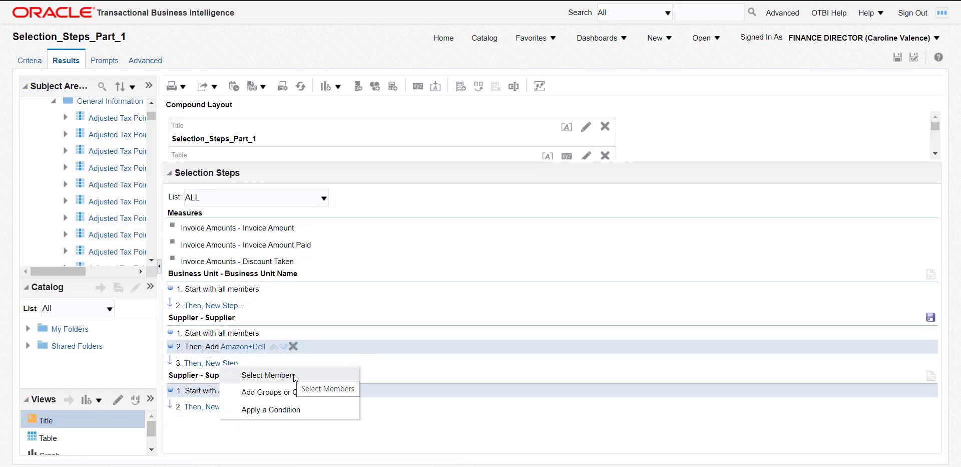
mouse_move(326, 394)
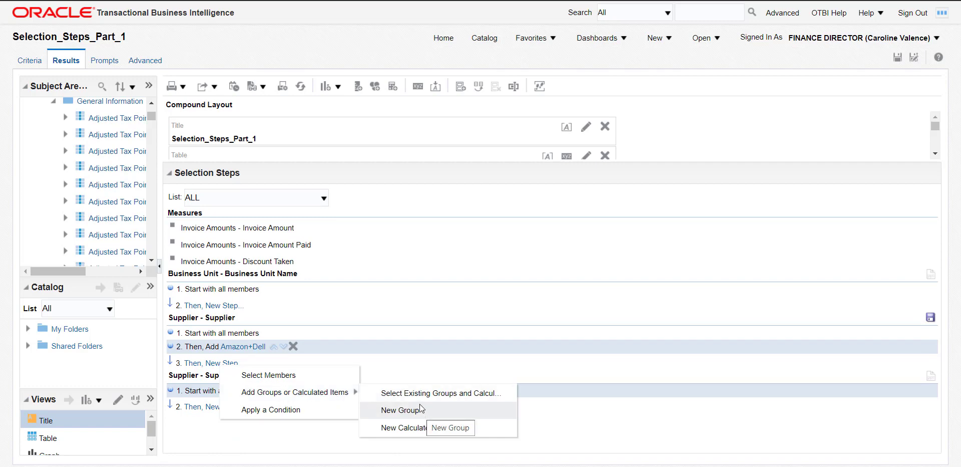
click(476, 395)
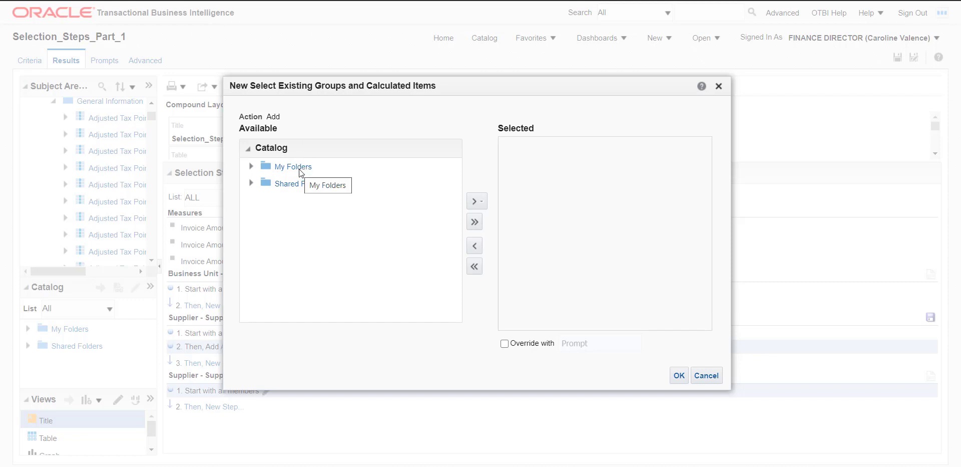
click(707, 375)
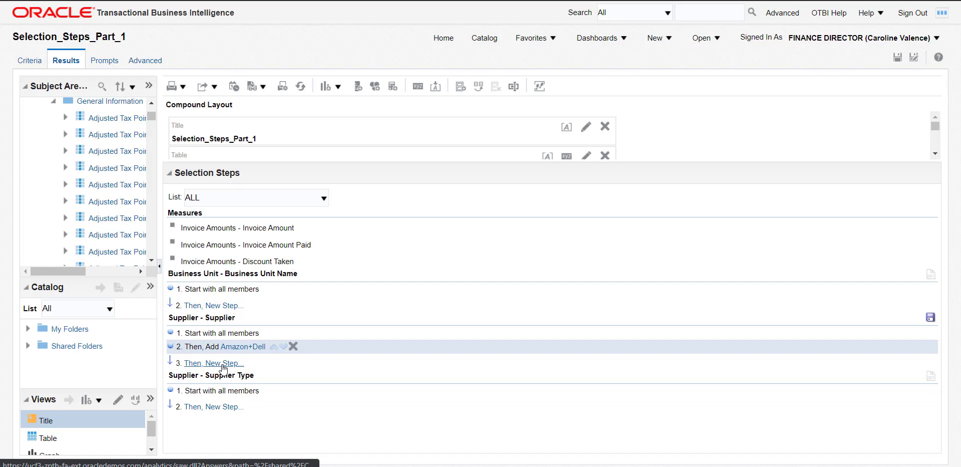
click(223, 368)
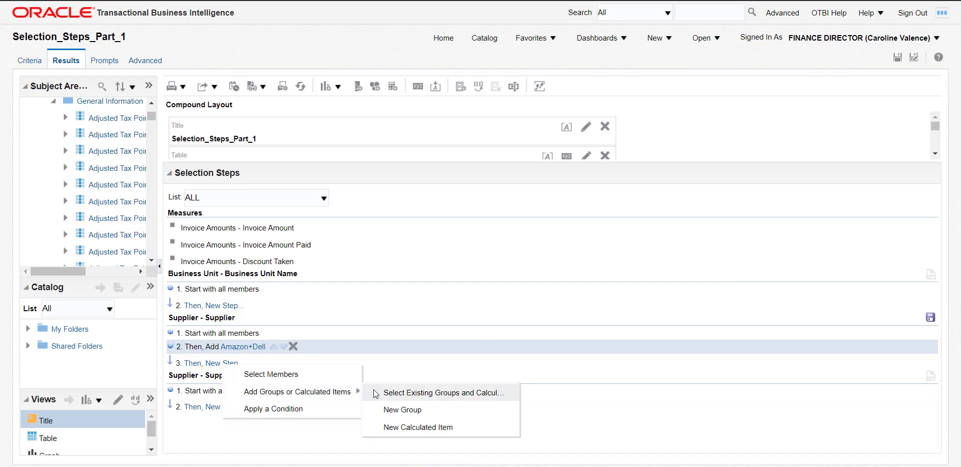
click(409, 425)
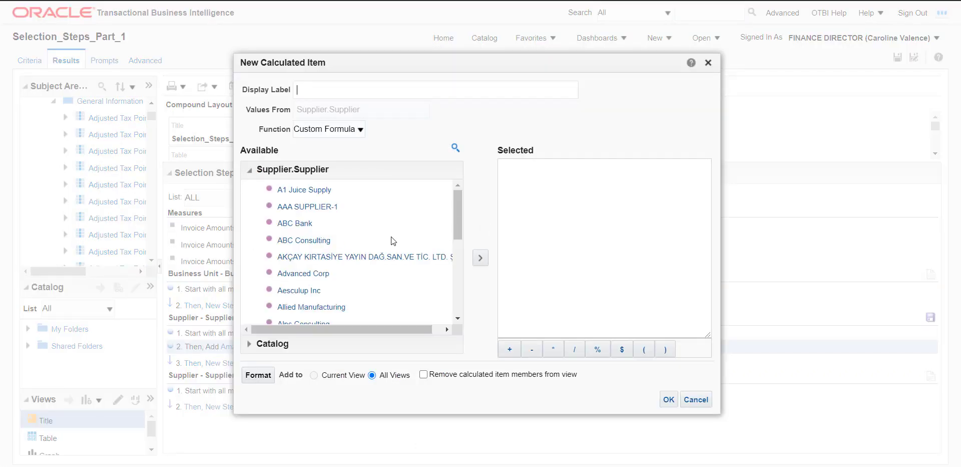
- Build the formula 'Amazon'-'Dell Inc.' and give the calculated item the label Amazon Minus Dell
drag(455, 207, 455, 245)
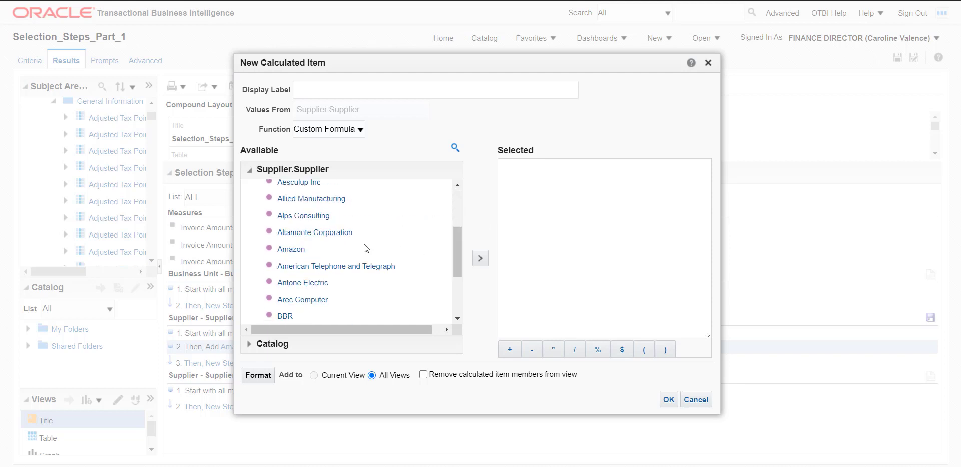
double_click(288, 250)
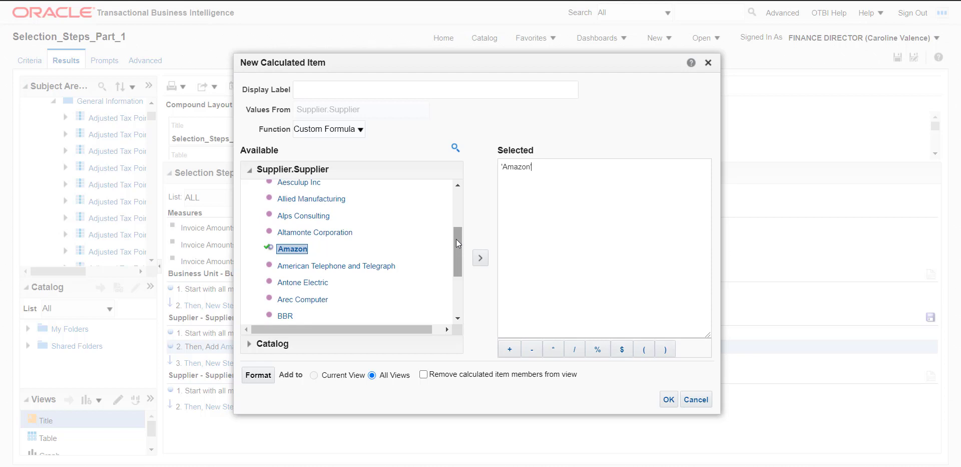
scroll(456, 238, down, 2)
drag(457, 239, 455, 312)
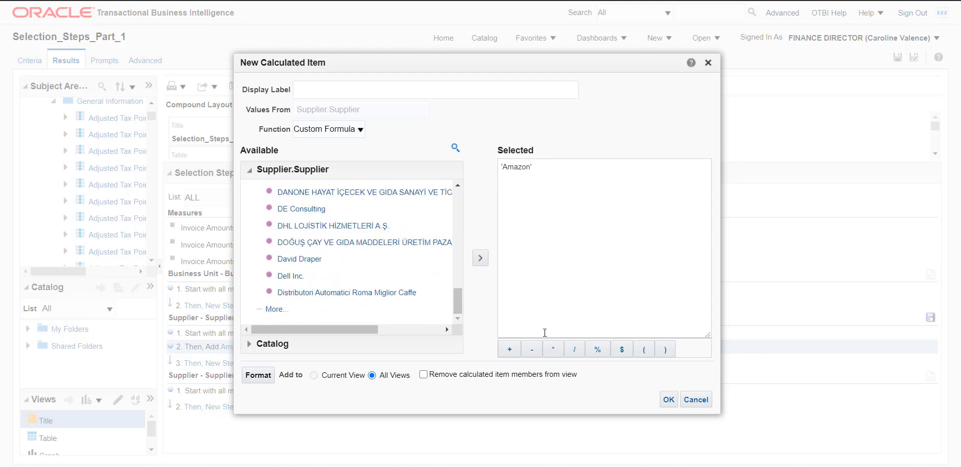
click(532, 349)
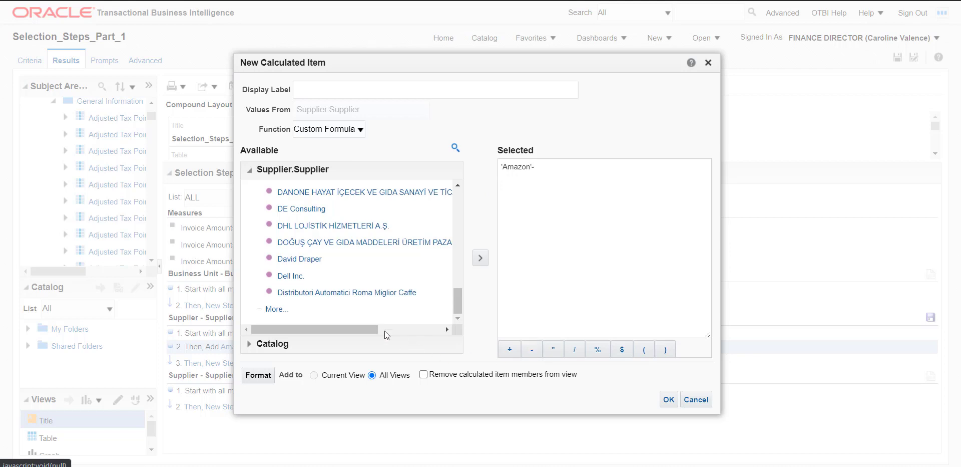
double_click(287, 276)
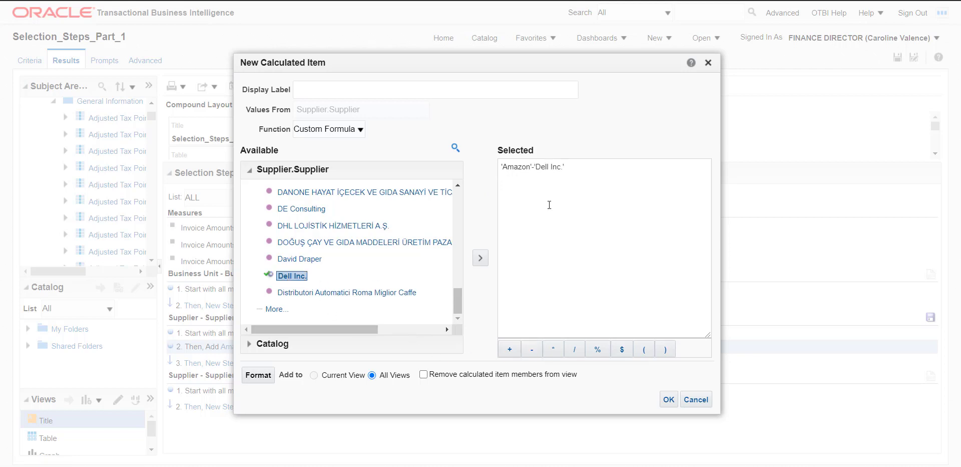
click(349, 88)
text(Amazon Minus Dell)
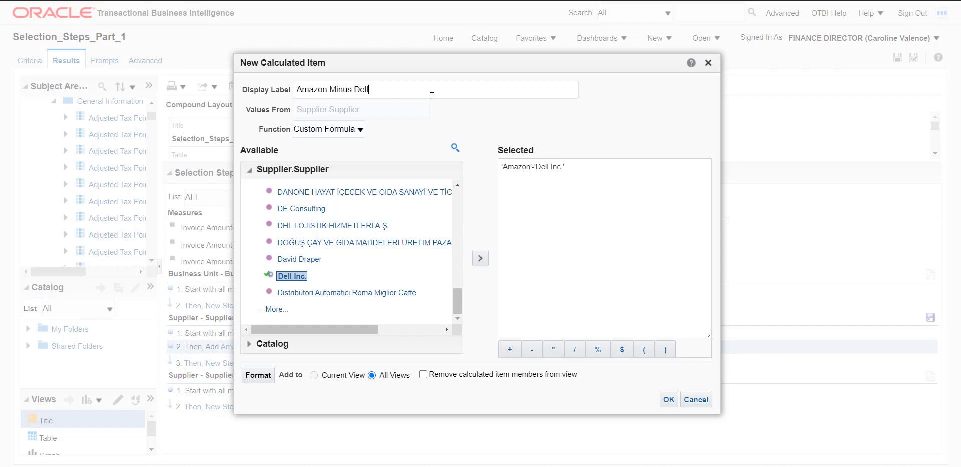
- Format Amazon Minus Dell with a yellow (#FFFF00) background and add it as Supplier step 3
click(258, 375)
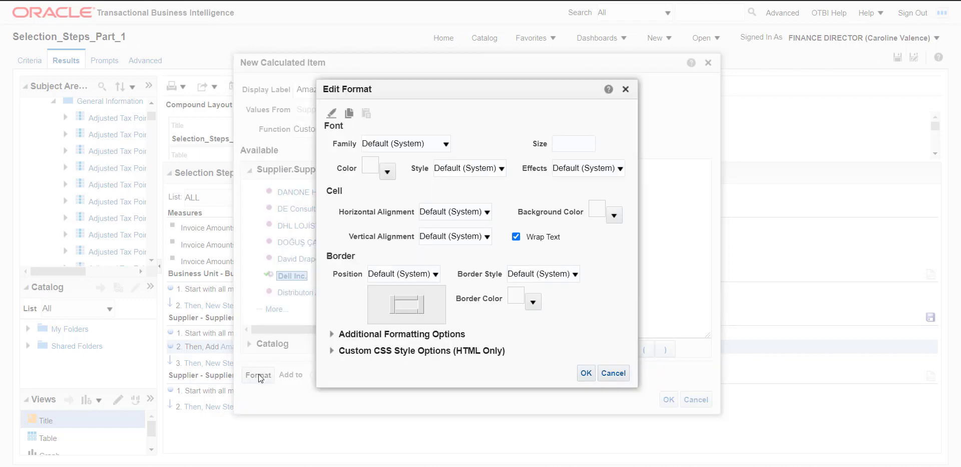
click(615, 215)
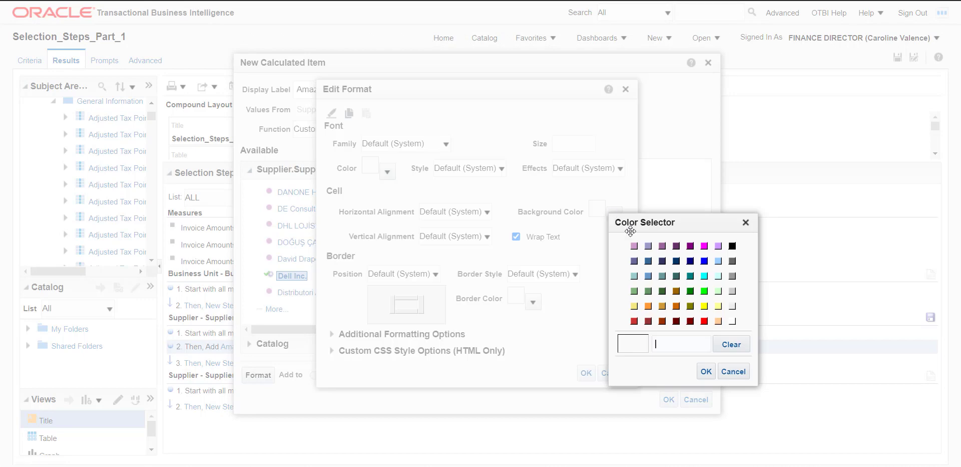
click(704, 306)
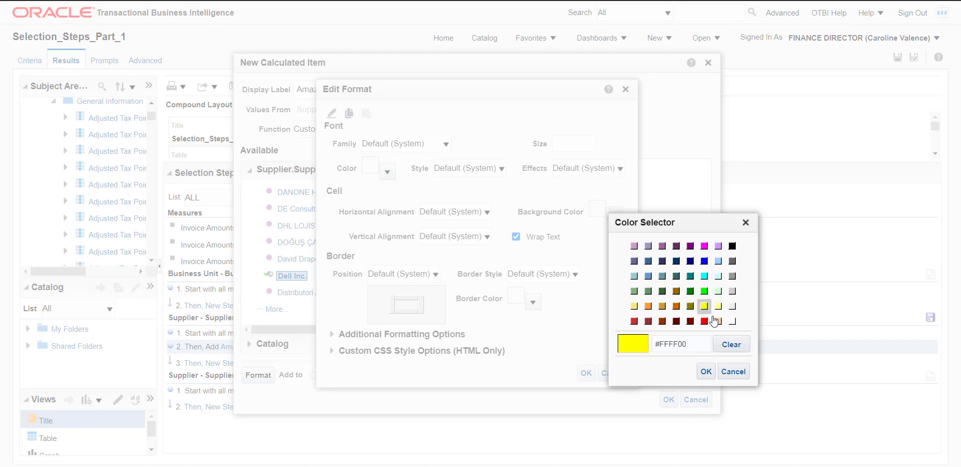
click(706, 372)
click(669, 399)
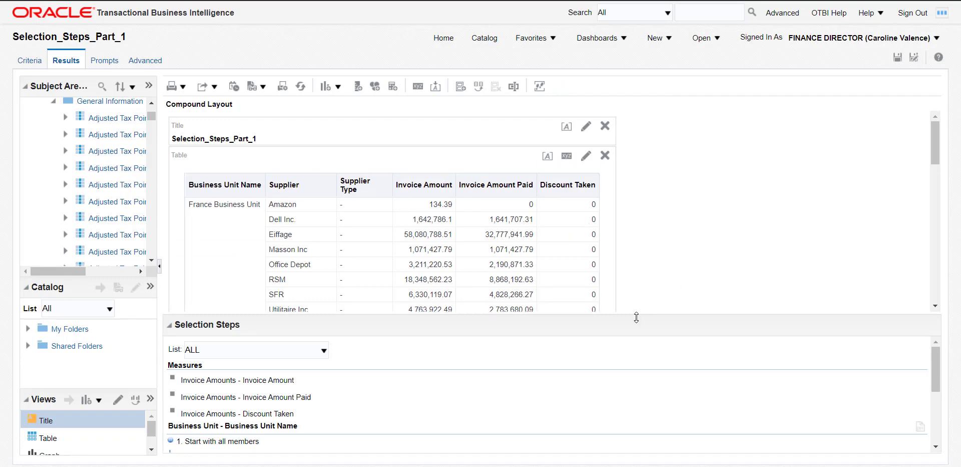
- Hide the Selection Steps pane to reveal the full table with the yellow Amazon Minus Dell row
click(540, 86)
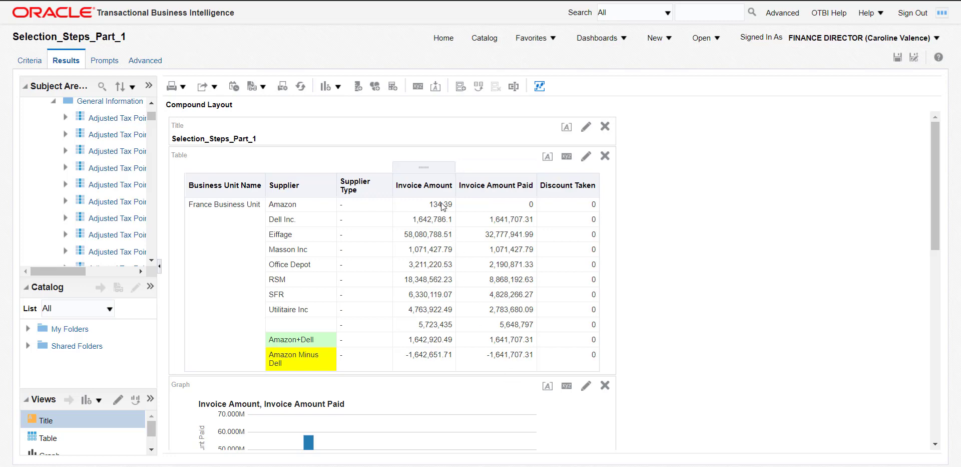
- Add a row-level Grand Total after the values: 99,172,396.11 invoiced and 59,810,884.41 paid
click(409, 187)
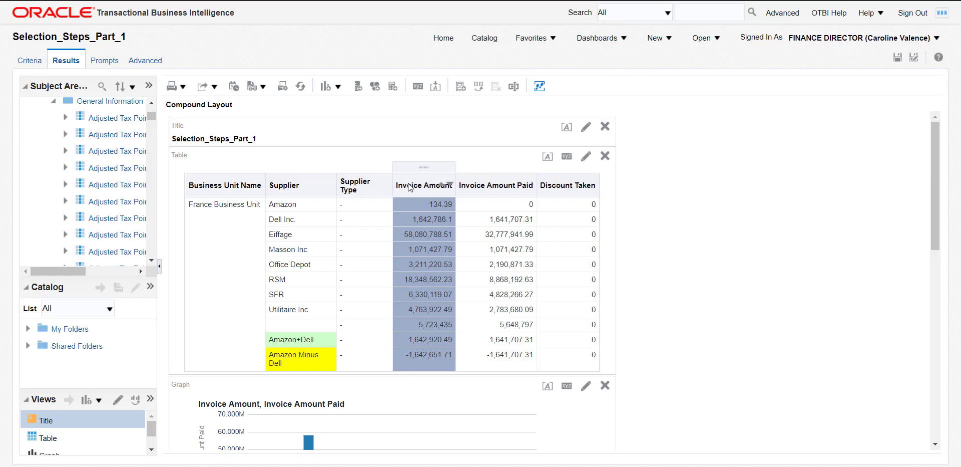
right_click(410, 187)
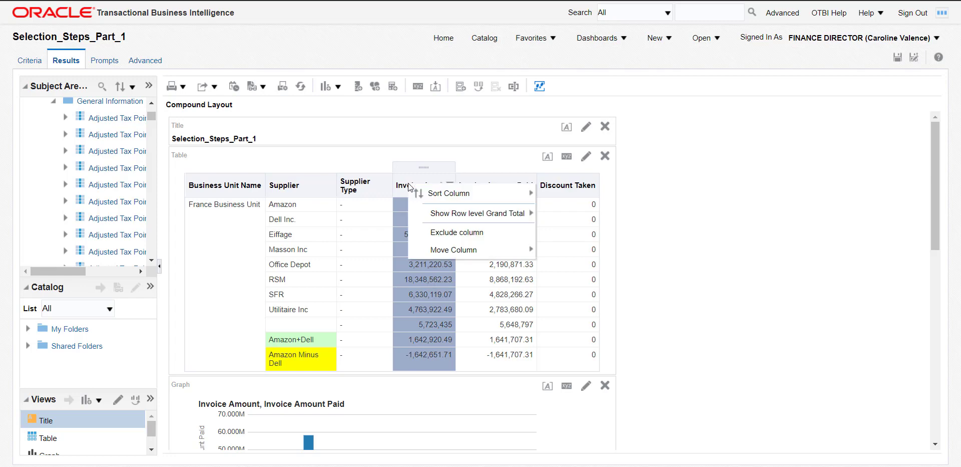
mouse_move(432, 214)
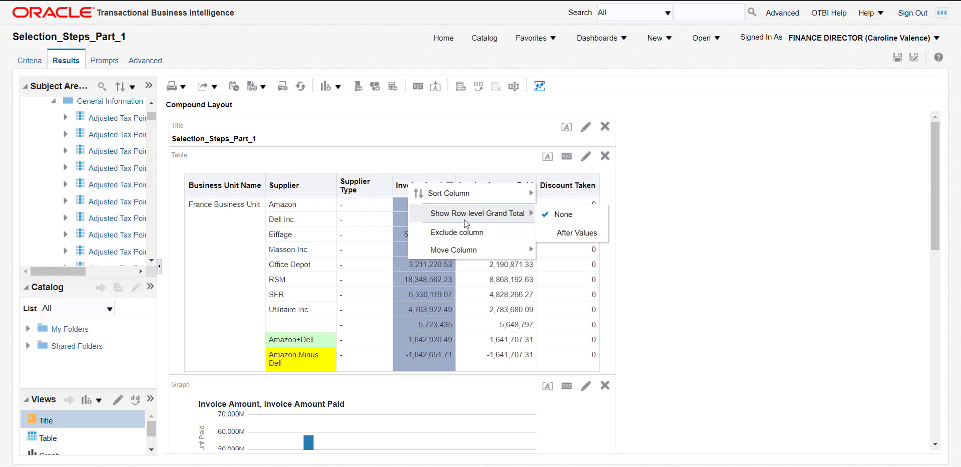
click(560, 237)
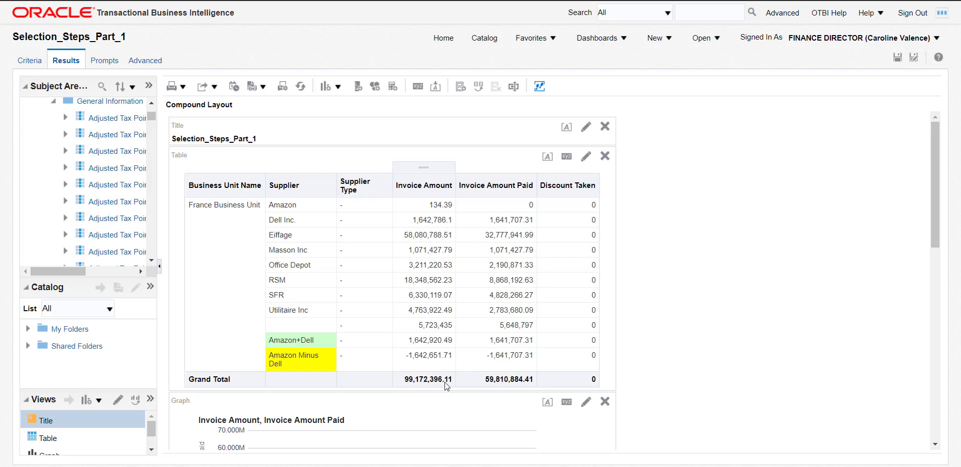
- Add a subtotal after each supplier, such as Amazon Total 134.39 and Dell Inc. Total 1,642,786.1
right_click(231, 185)
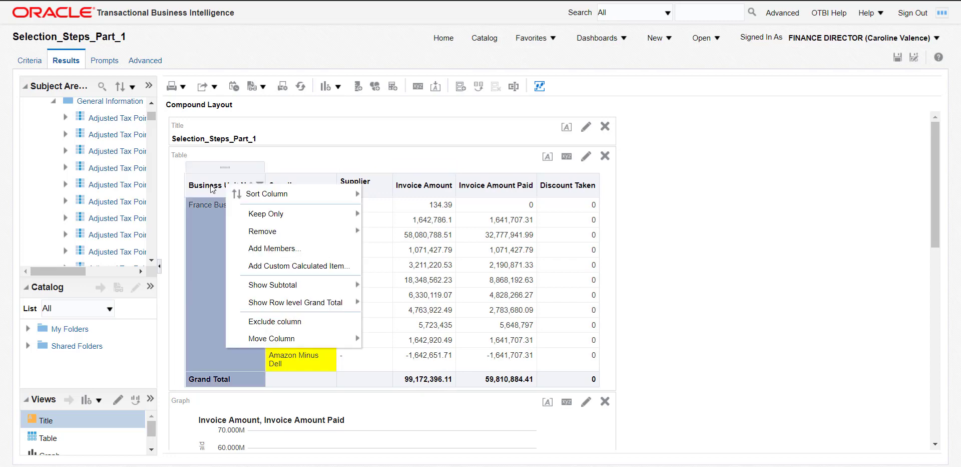
click(208, 187)
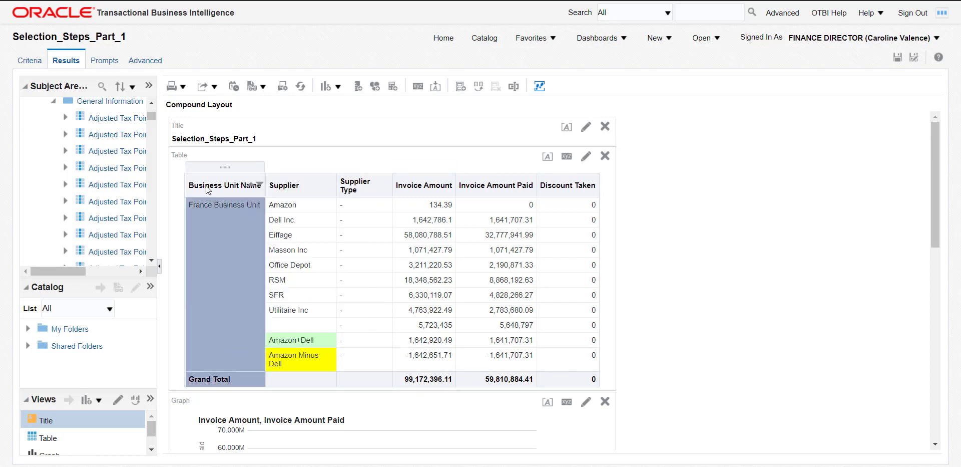
right_click(288, 186)
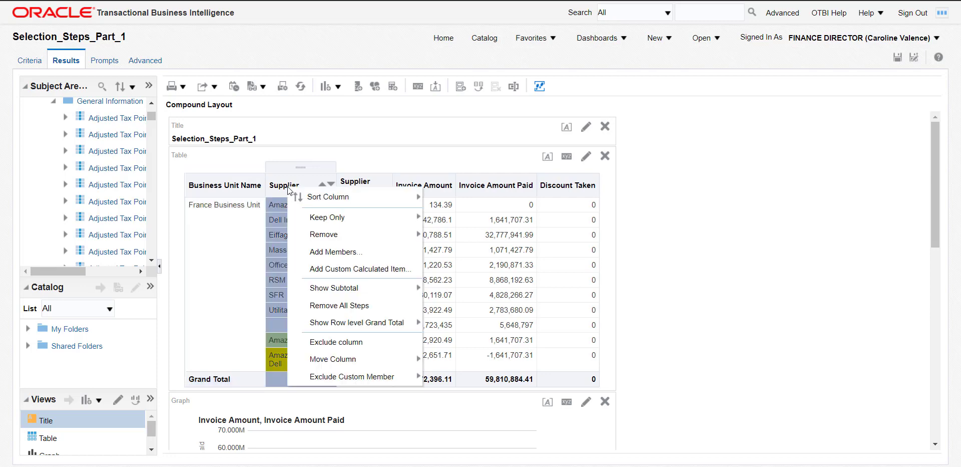
mouse_move(322, 203)
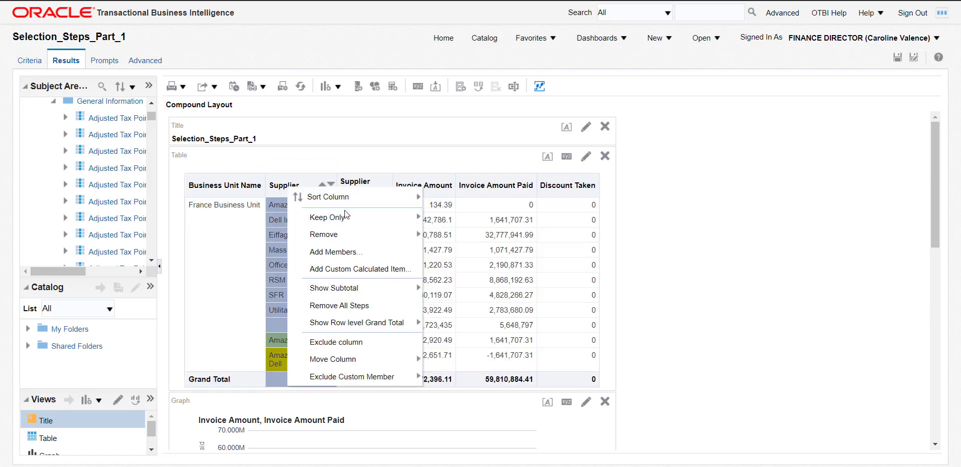
mouse_move(373, 288)
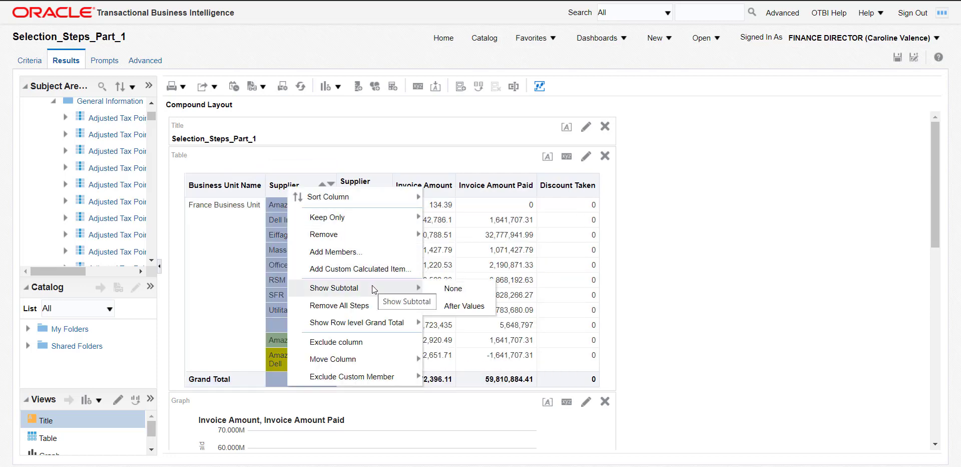
click(443, 307)
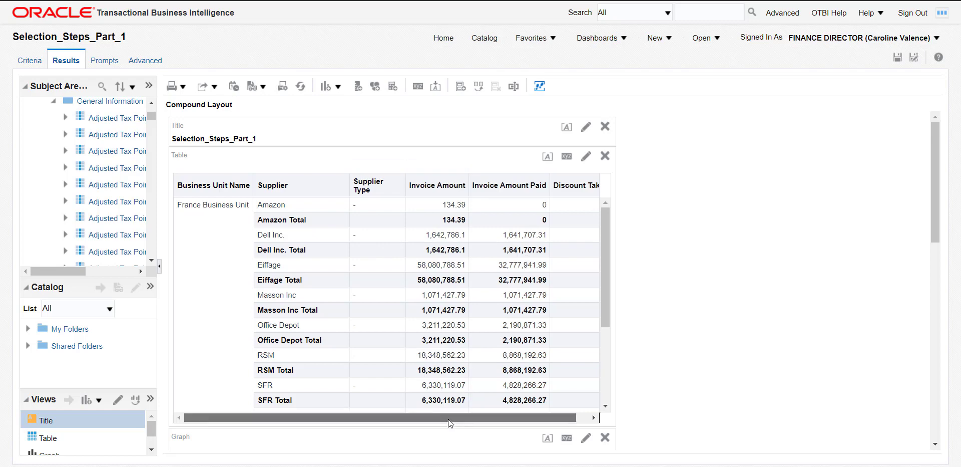
- Save the analysis, review its Default (Alta) preview with totals and bar graph, then close it
drag(449, 418, 483, 416)
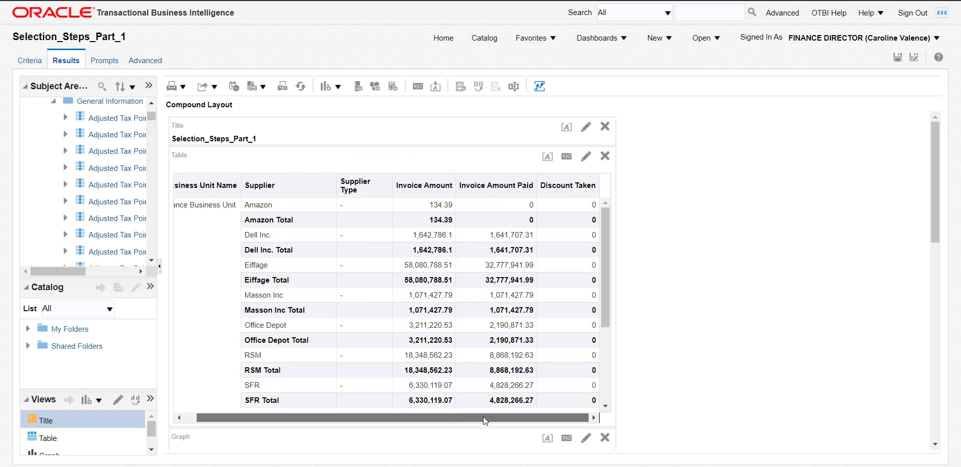
click(899, 58)
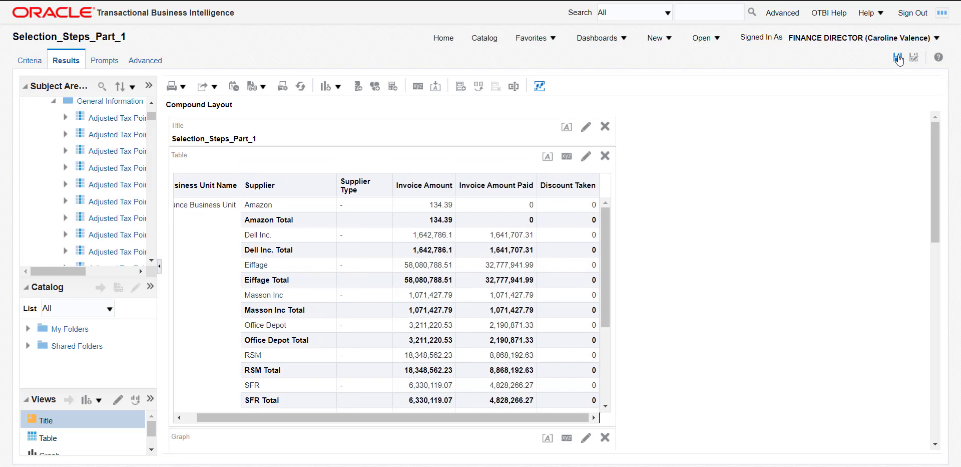
click(263, 86)
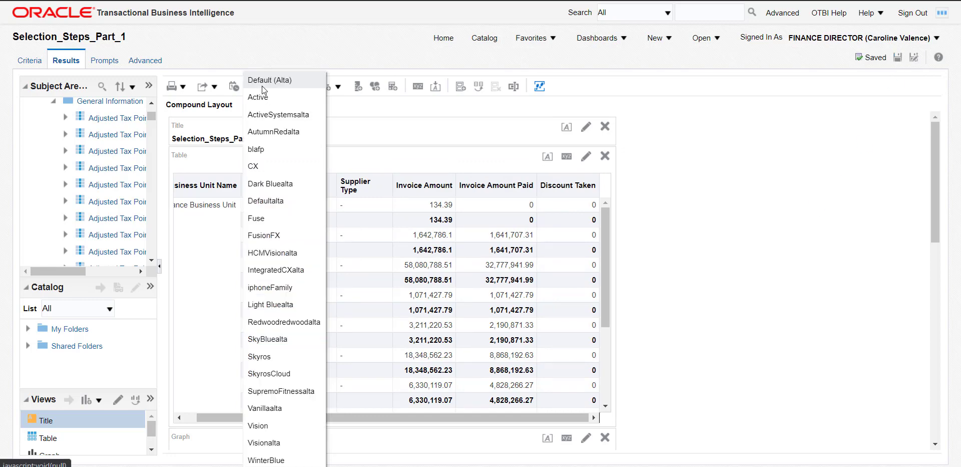
click(261, 83)
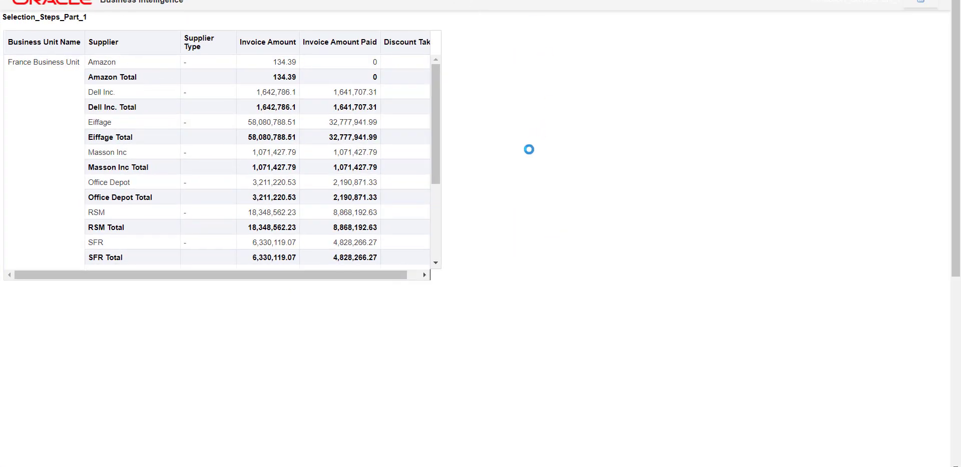
drag(437, 147, 402, 275)
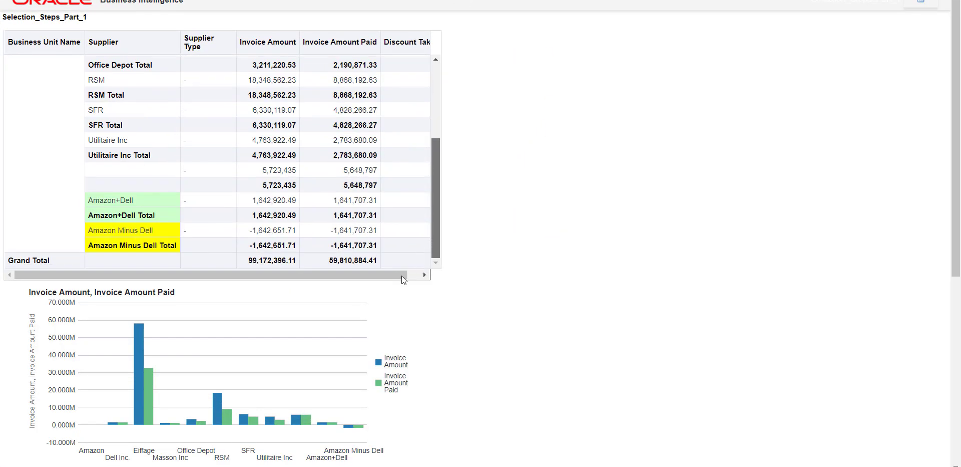
key(alt+F4)
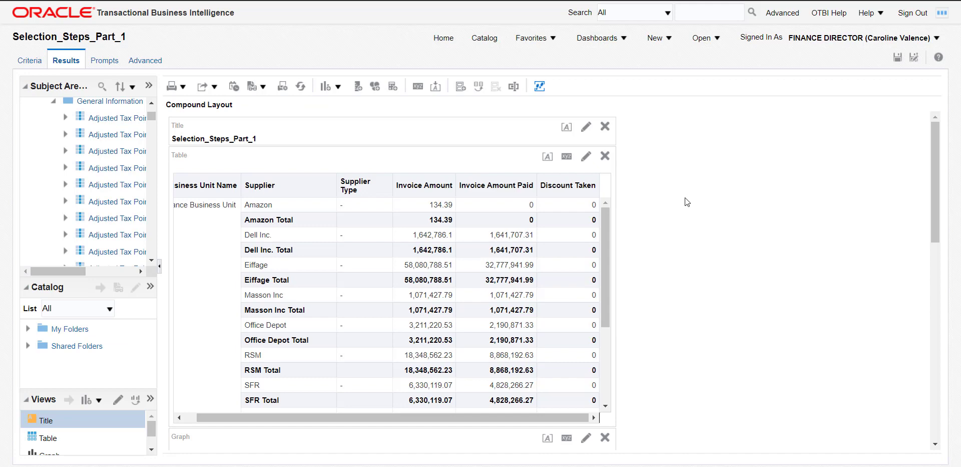